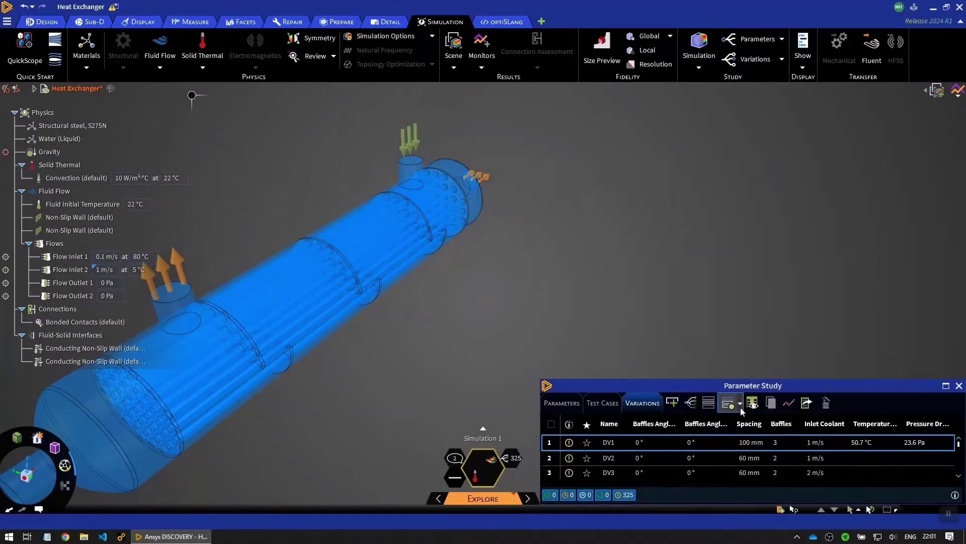
Step: Solve all 325 variations in the cloud with Update All and submit the job
{"action": "left_click", "coordinate": [740, 407]}
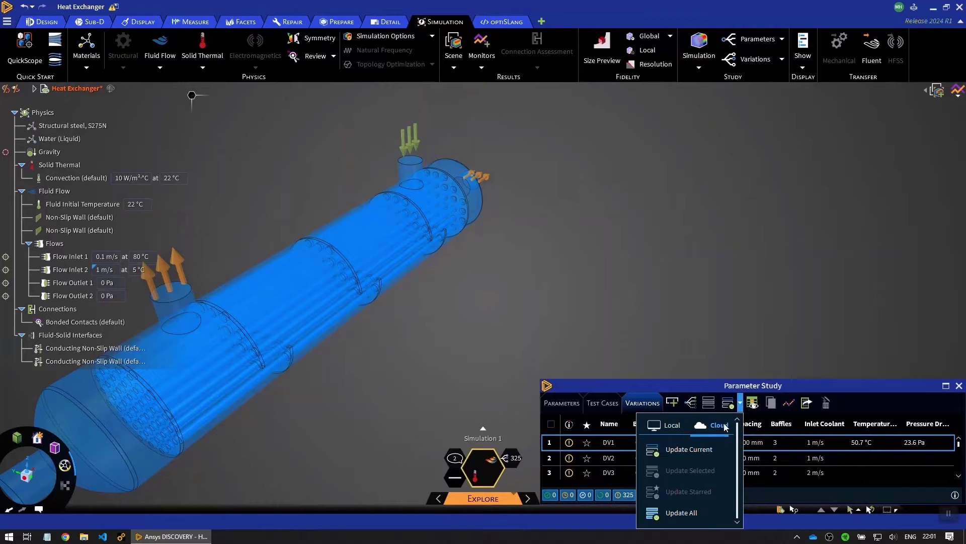
{"action": "left_click", "coordinate": [690, 518]}
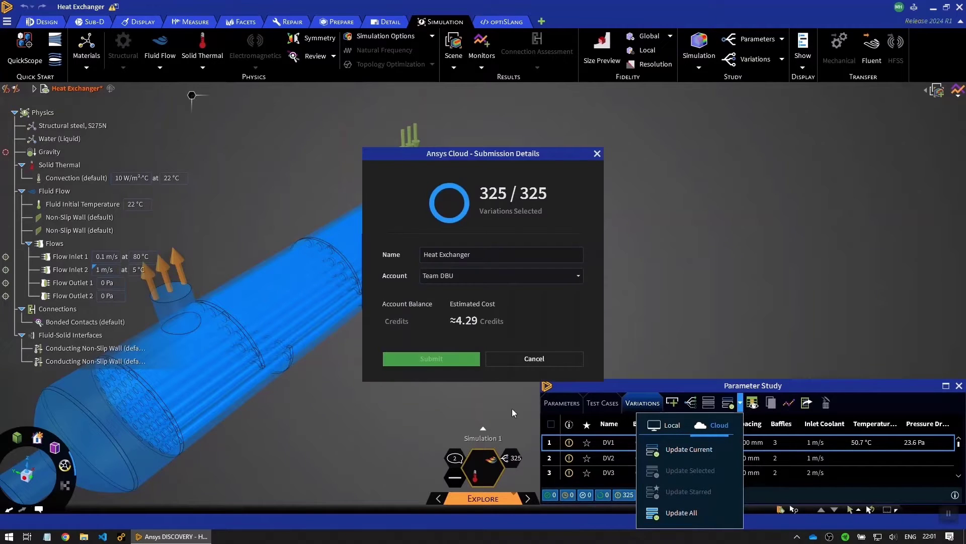
{"action": "left_click", "coordinate": [471, 362]}
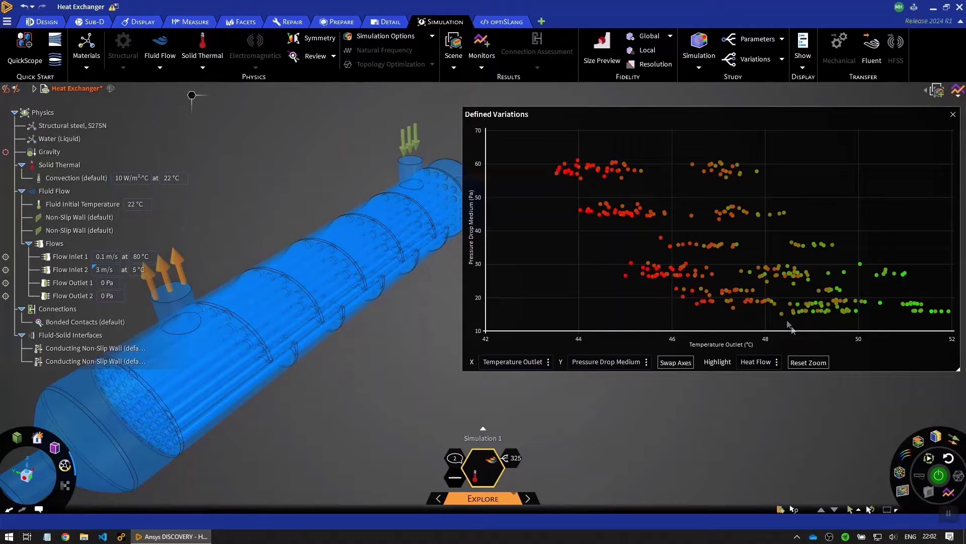
Step: Export results for optiSLang postprocessing, then view the Pressure Drop Medium and Heat Flow response surfaces
{"action": "mouse_move", "coordinate": [783, 318]}
{"action": "mouse_move", "coordinate": [627, 280]}
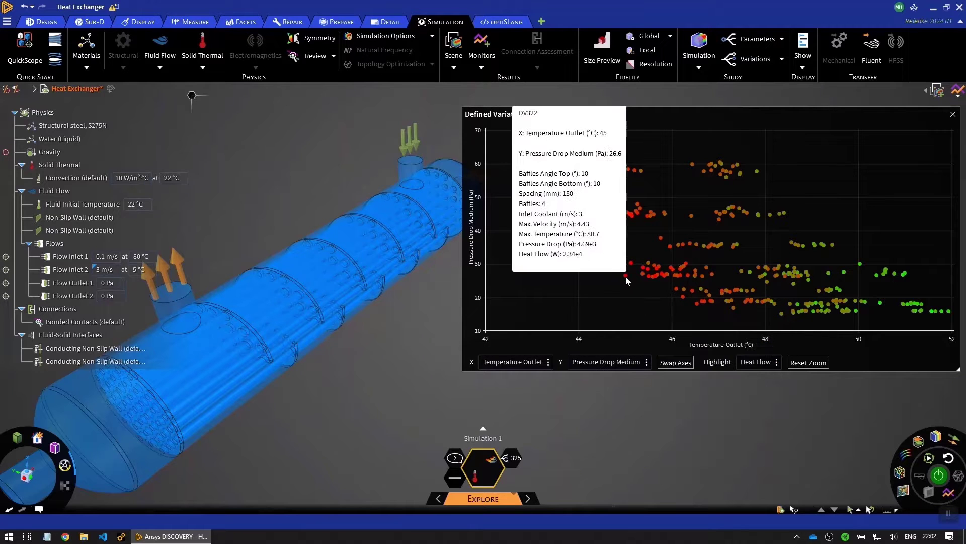
{"action": "mouse_move", "coordinate": [557, 178]}
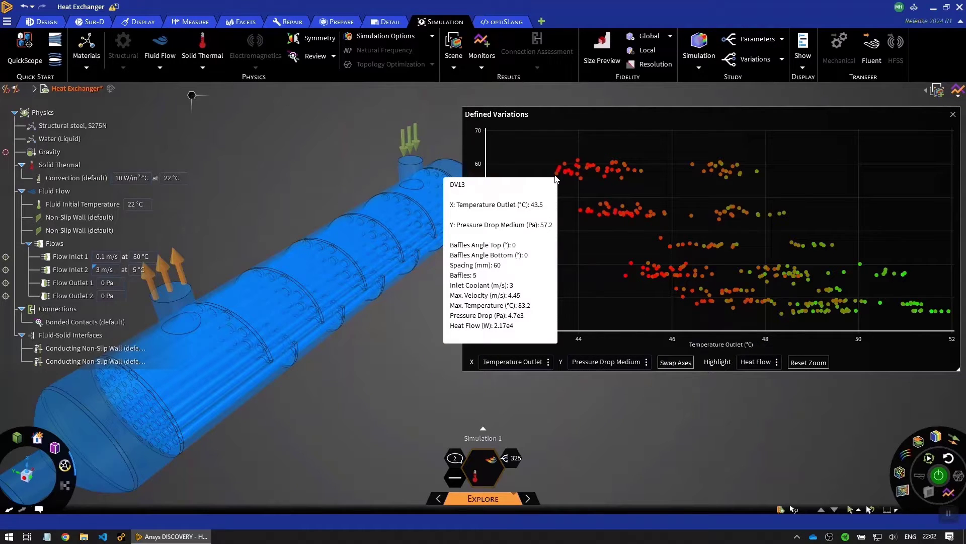
{"action": "left_click", "coordinate": [501, 21]}
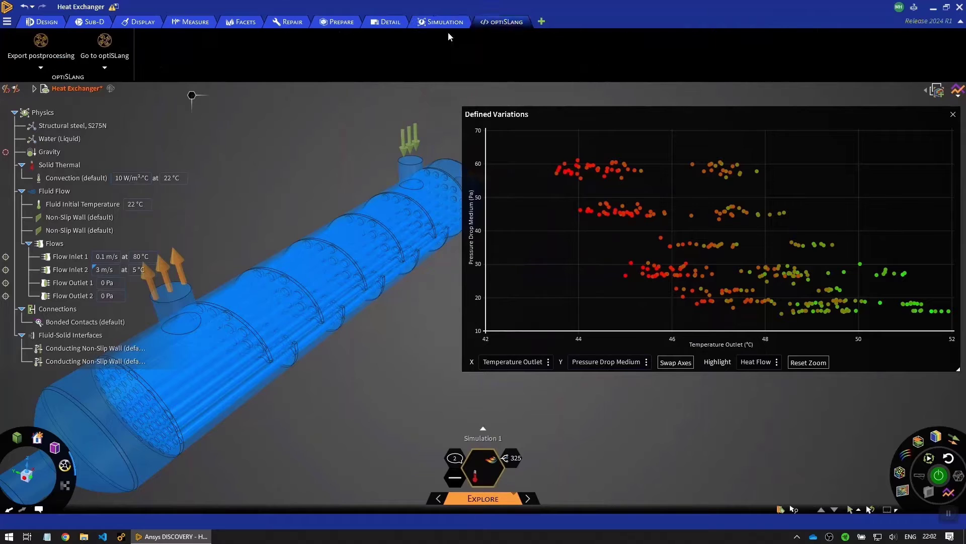
{"action": "left_click", "coordinate": [41, 41]}
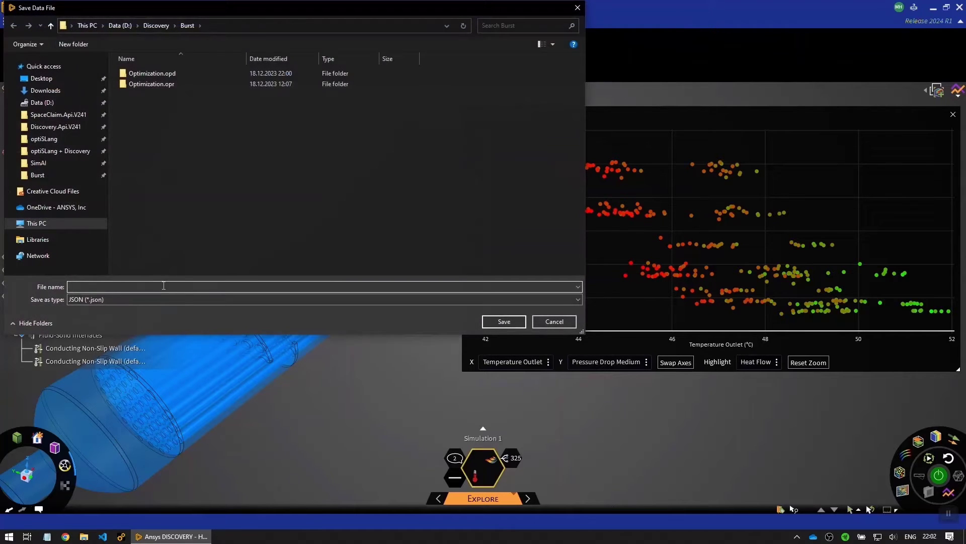
{"action": "key", "text": "Return"}
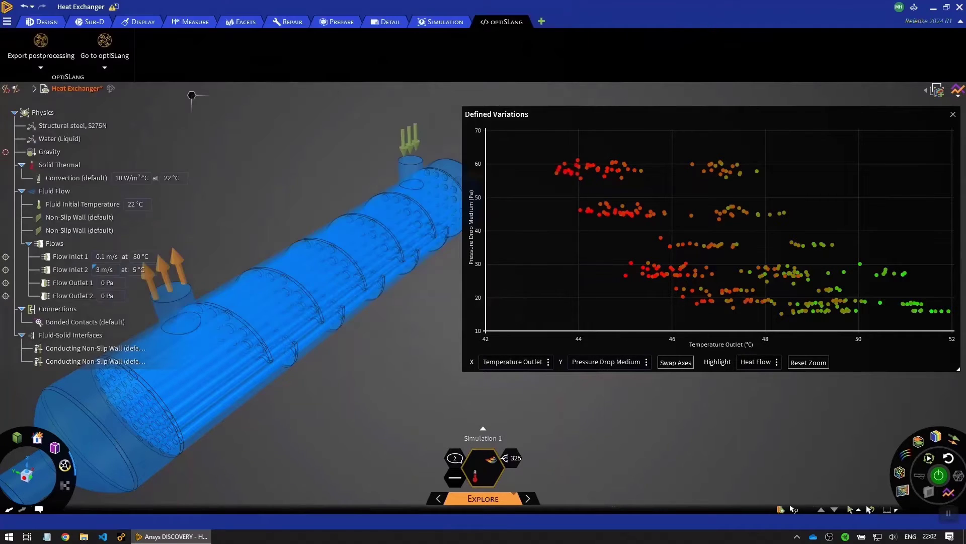
{"action": "left_click", "coordinate": [752, 467]}
{"action": "left_click", "coordinate": [745, 444]}
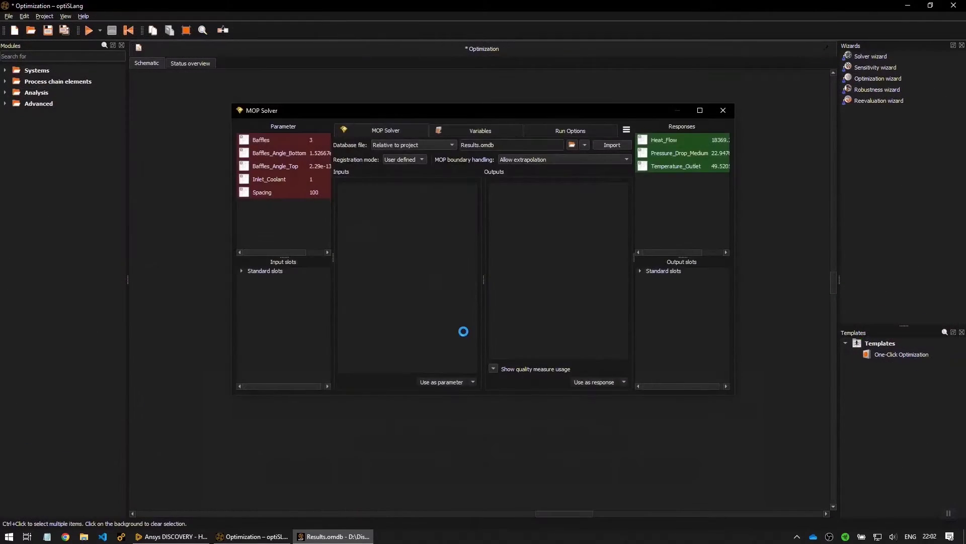
Step: Accept the MOP Solver, start a One-Click Optimization, and minimize Pressure_Drop_Medium and Temperature_Outlet
{"action": "left_click", "coordinate": [620, 396]}
{"action": "double_click", "coordinate": [539, 331]}
{"action": "left_click", "coordinate": [356, 112]}
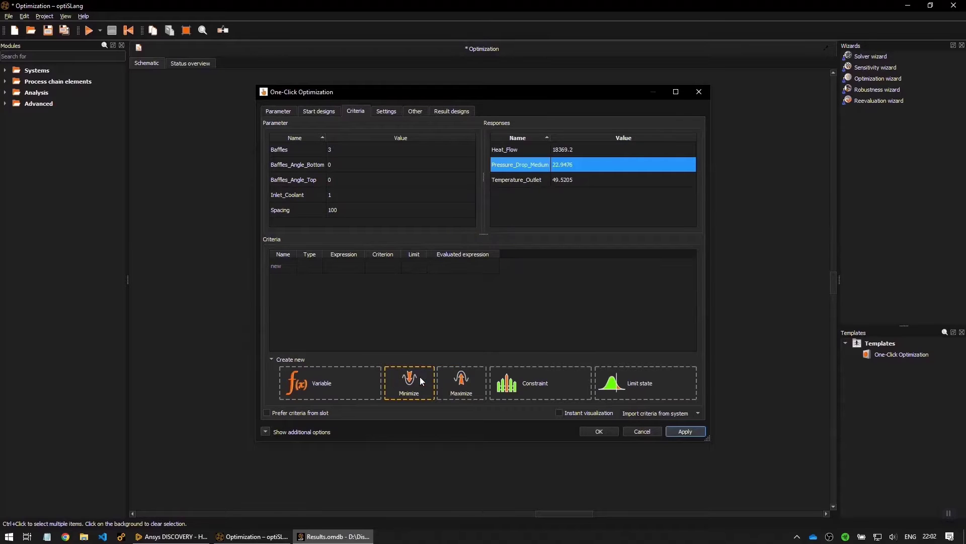
{"action": "left_click_drag", "start_coordinate": [420, 376], "coordinate": [420, 377]}
{"action": "left_click_drag", "start_coordinate": [514, 182], "coordinate": [504, 187]}
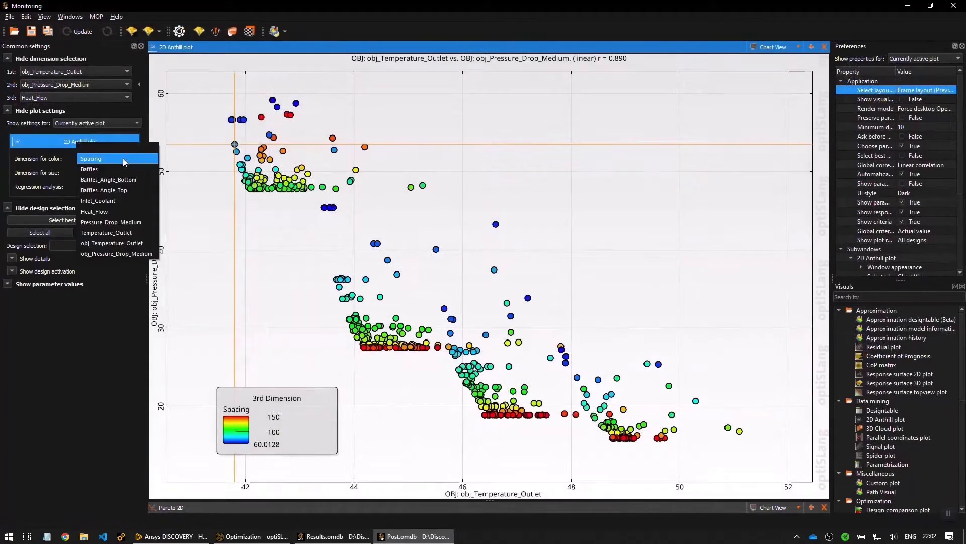
Step: Colour the anthill plot by Baffles, pick design 499, then design 13 on the Pareto front
{"action": "left_click", "coordinate": [123, 158]}
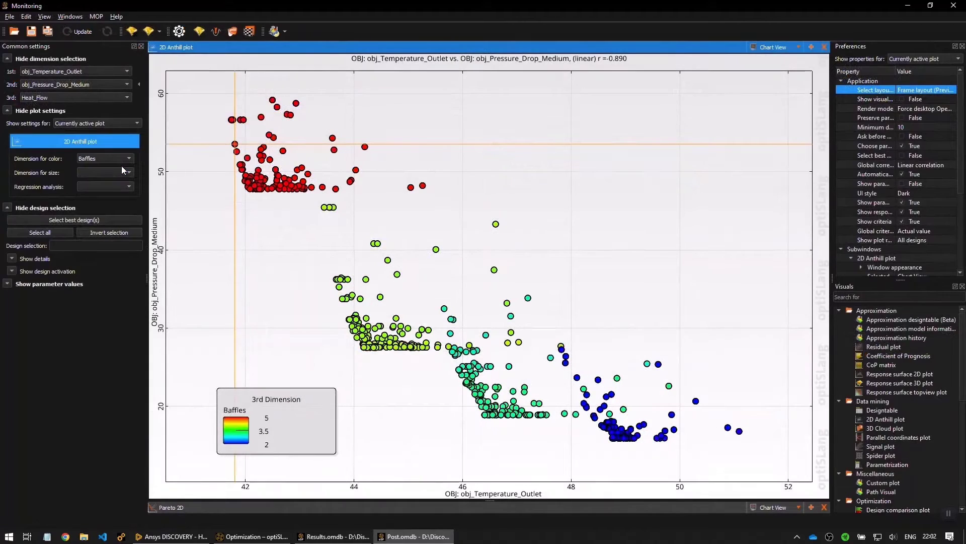
{"action": "left_click", "coordinate": [232, 120]}
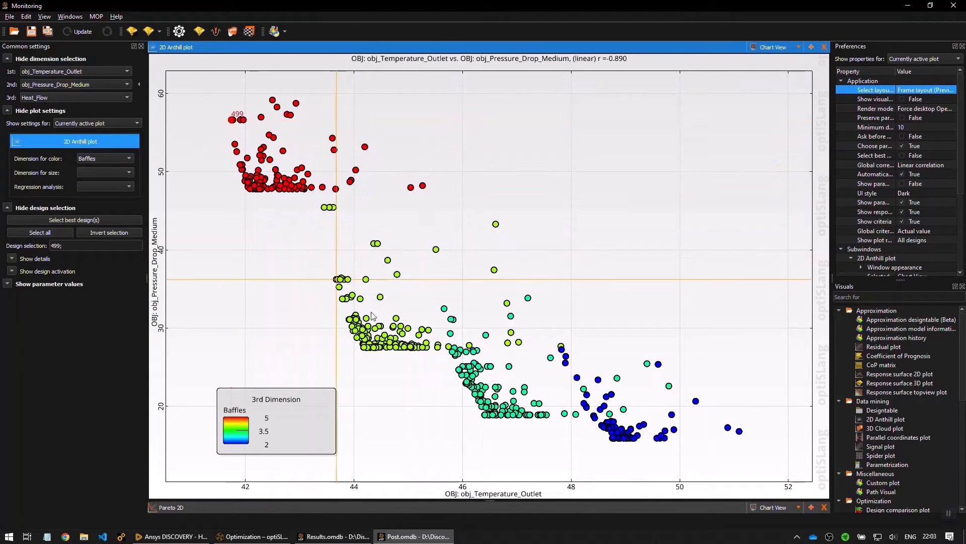
{"action": "left_click", "coordinate": [673, 444]}
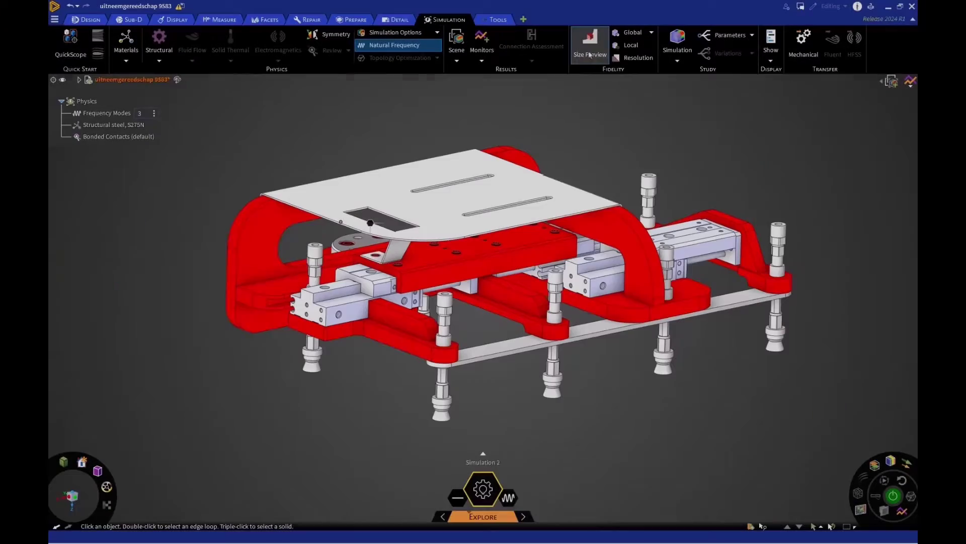
Step: Preview the global mesh element size on the fixture from underneath
{"action": "left_click", "coordinate": [590, 54]}
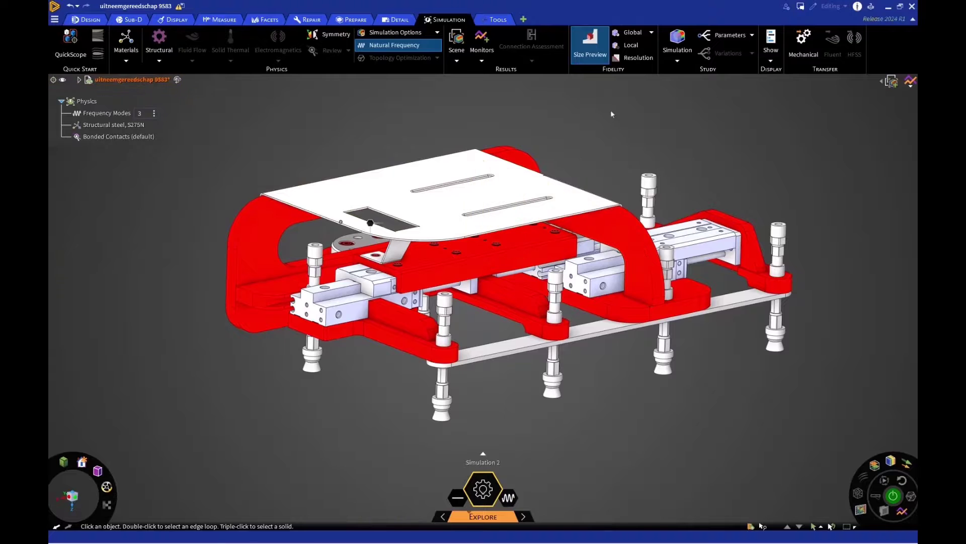
{"action": "left_click", "coordinate": [635, 57]}
{"action": "middle_click_drag", "start_coordinate": [599, 120], "coordinate": [549, 147]}
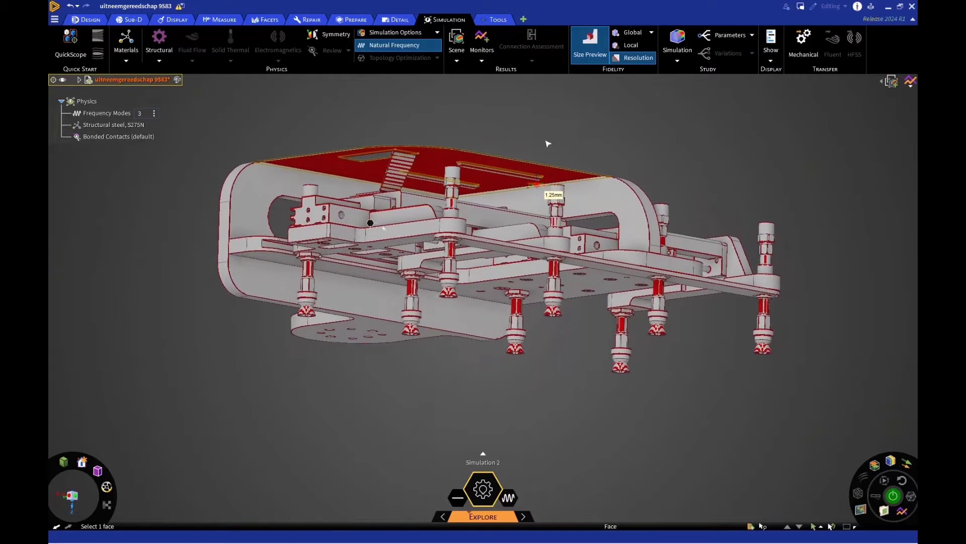
Step: Apply a 0.5 mm local fidelity to the top plate and a leg
{"action": "left_click", "coordinate": [630, 45]}
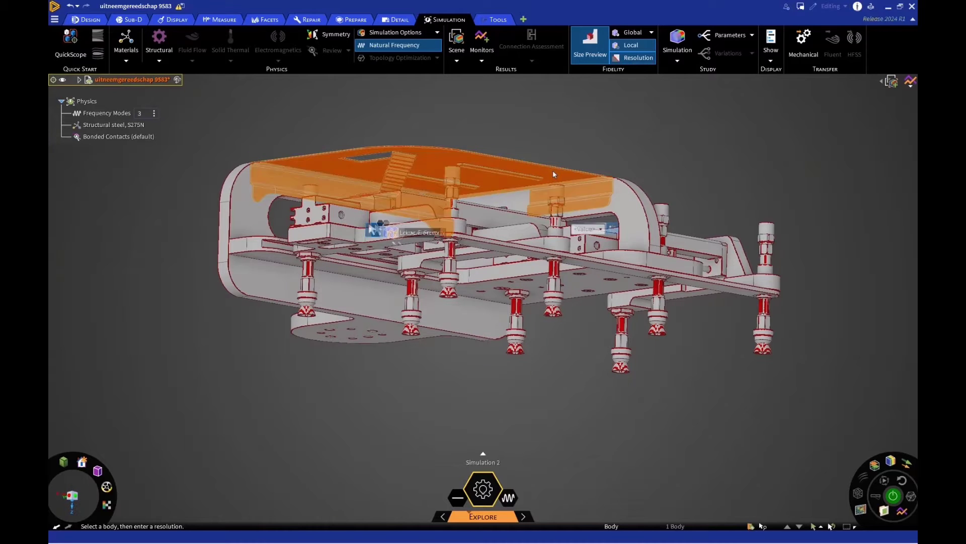
{"action": "left_click", "coordinate": [373, 227]}
{"action": "middle_click_drag", "start_coordinate": [565, 135], "coordinate": [554, 262]}
{"action": "left_click", "coordinate": [552, 373]}
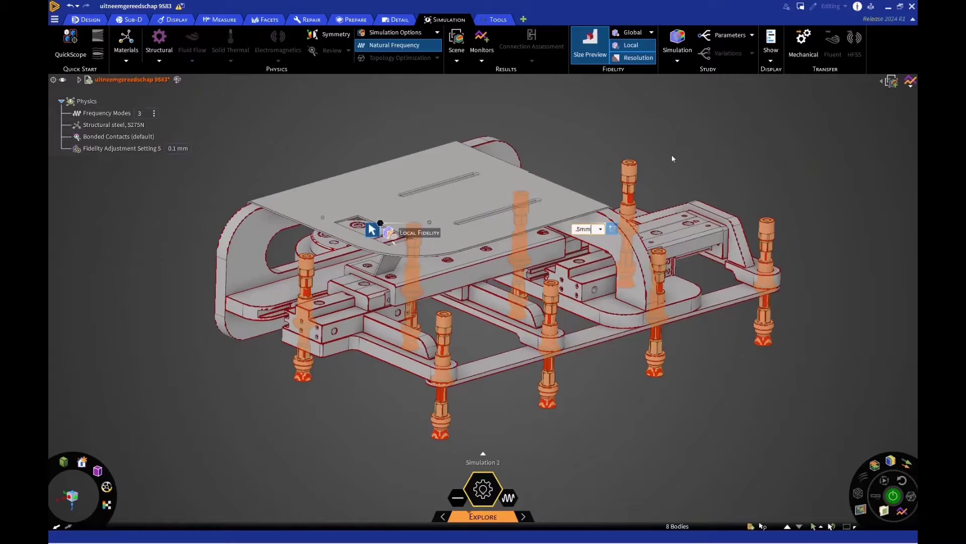
{"action": "key", "text": "Return"}
Step: Run the fixture simulation to display displacement results
{"action": "scroll", "coordinate": [691, 260], "scroll_direction": "up", "scroll_amount": 6}
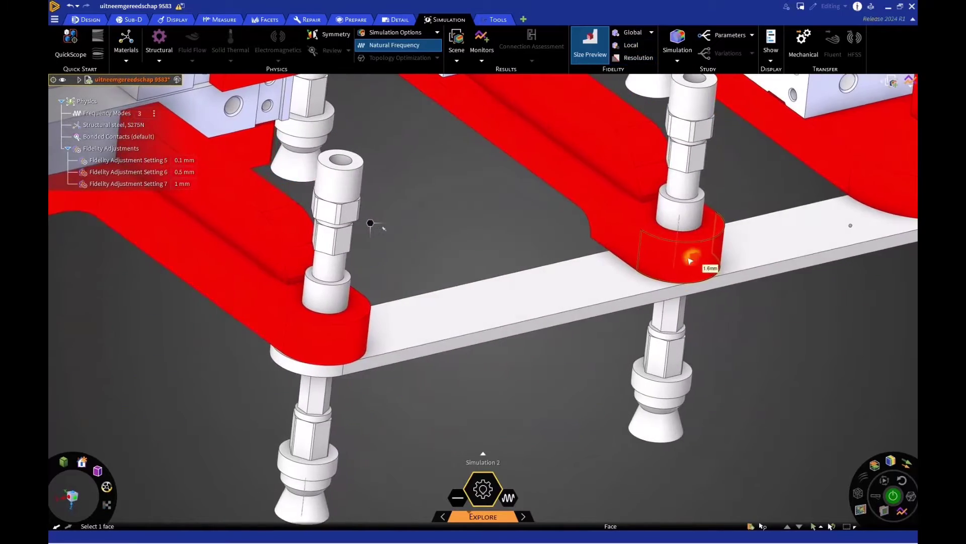
{"action": "middle_click_drag", "start_coordinate": [690, 260], "coordinate": [700, 178]}
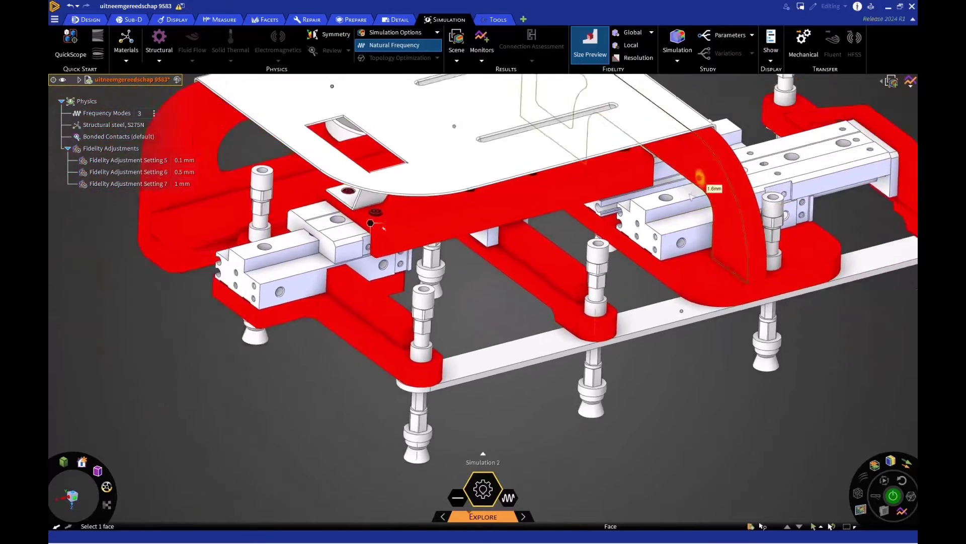
{"action": "scroll", "coordinate": [699, 177], "scroll_direction": "down", "scroll_amount": 5}
{"action": "left_click", "coordinate": [893, 500]}
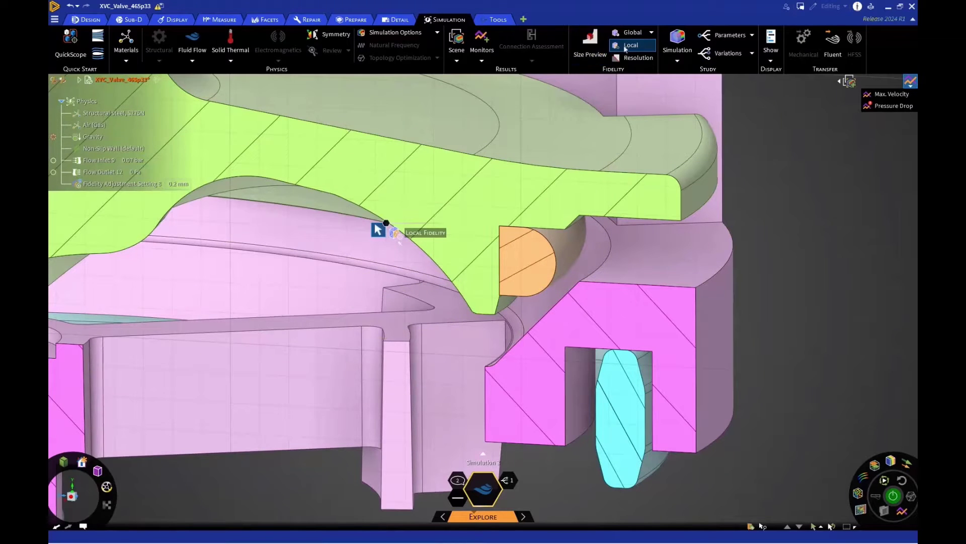
Step: Run the valve flow simulation and zoom out to watch the velocity-coloured particles
{"action": "left_click", "coordinate": [893, 497]}
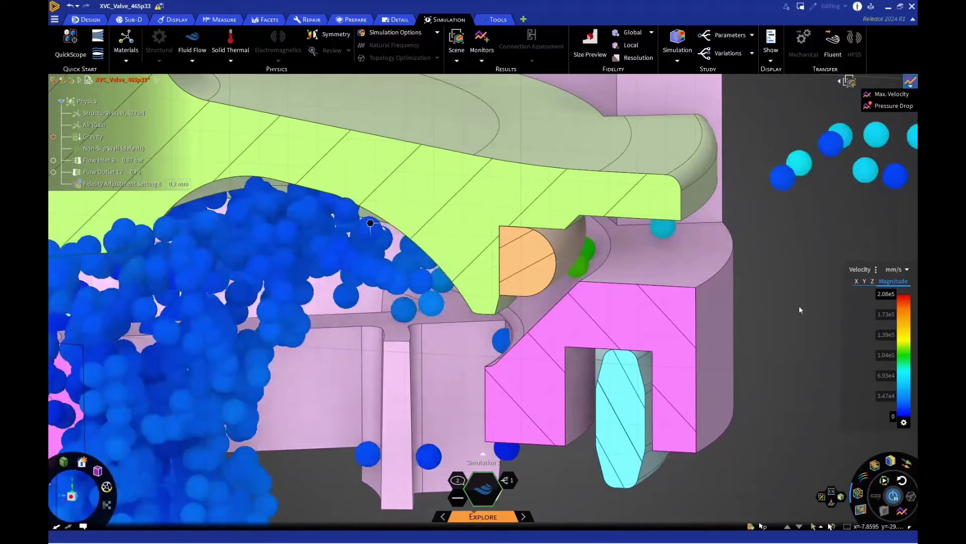
{"action": "middle_click_drag", "start_coordinate": [799, 309], "coordinate": [784, 332]}
{"action": "scroll", "coordinate": [784, 332], "scroll_direction": "down", "scroll_amount": 5}
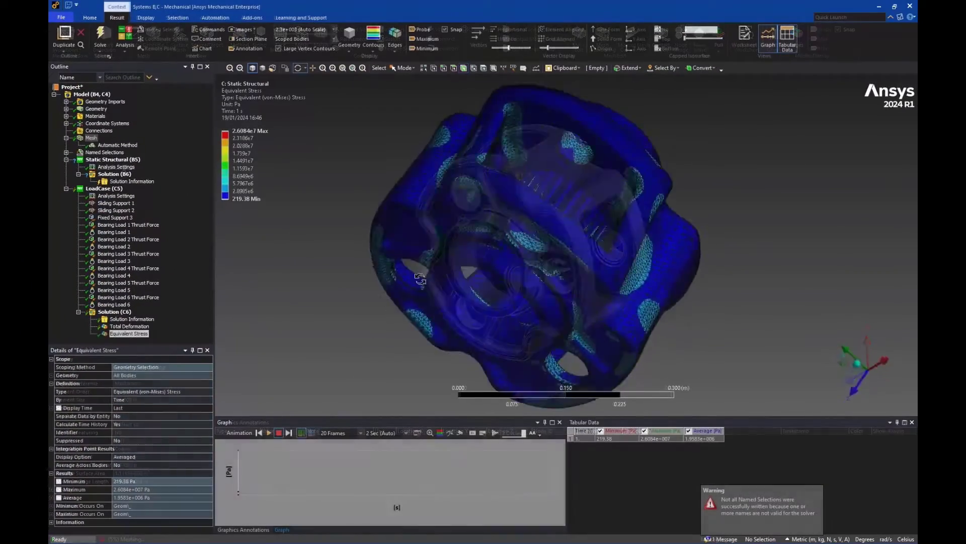
Step: Rotate and zoom into the housing's Equivalent Stress result
{"action": "left_click_drag", "start_coordinate": [416, 272], "coordinate": [446, 375]}
{"action": "scroll", "coordinate": [548, 306], "scroll_direction": "up", "scroll_amount": 8}
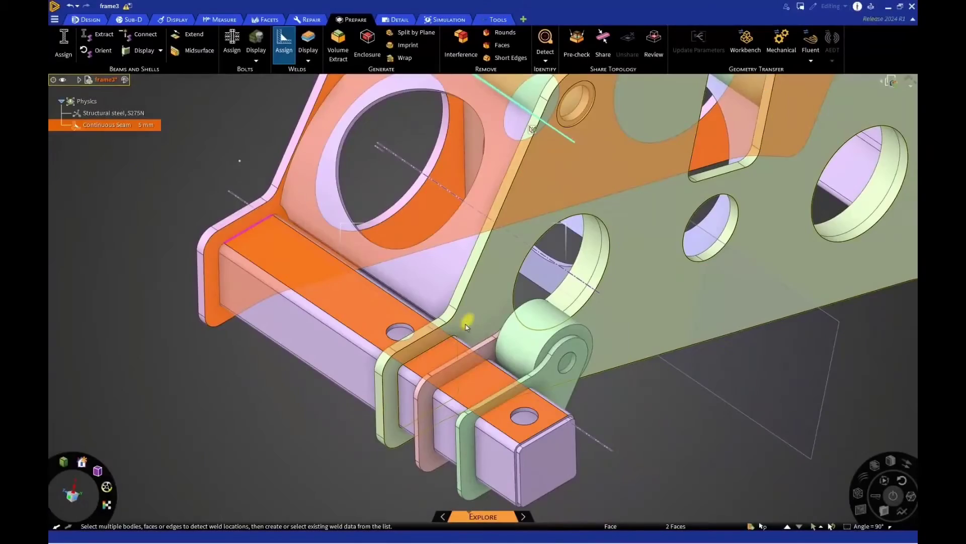
Step: Weld the selected plates to the long tube face, then add an intermittent seam weld with 10 mm segments
{"action": "left_click", "coordinate": [473, 364], "text": "ctrl"}
{"action": "left_click", "coordinate": [506, 403], "text": "ctrl"}
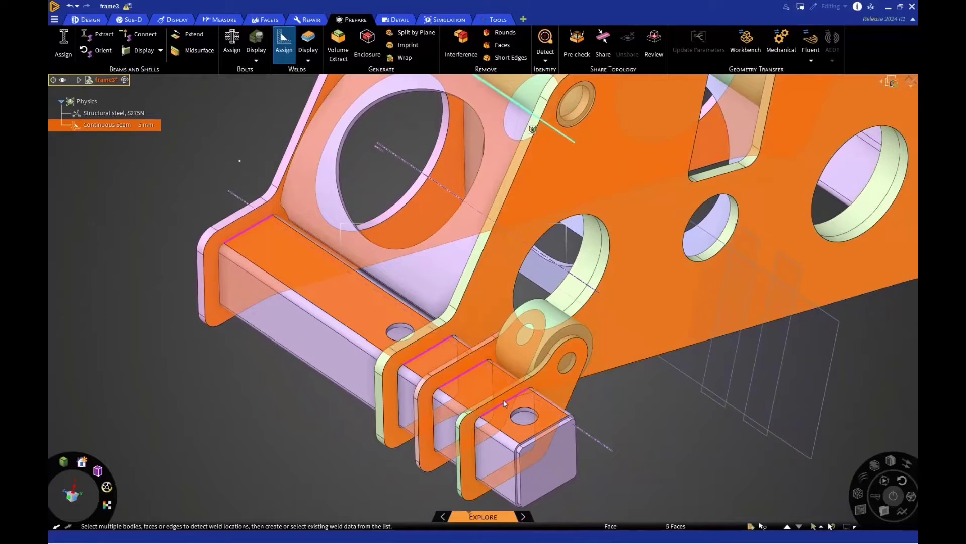
{"action": "left_click", "coordinate": [498, 460], "text": "ctrl"}
{"action": "key", "text": "Return"}
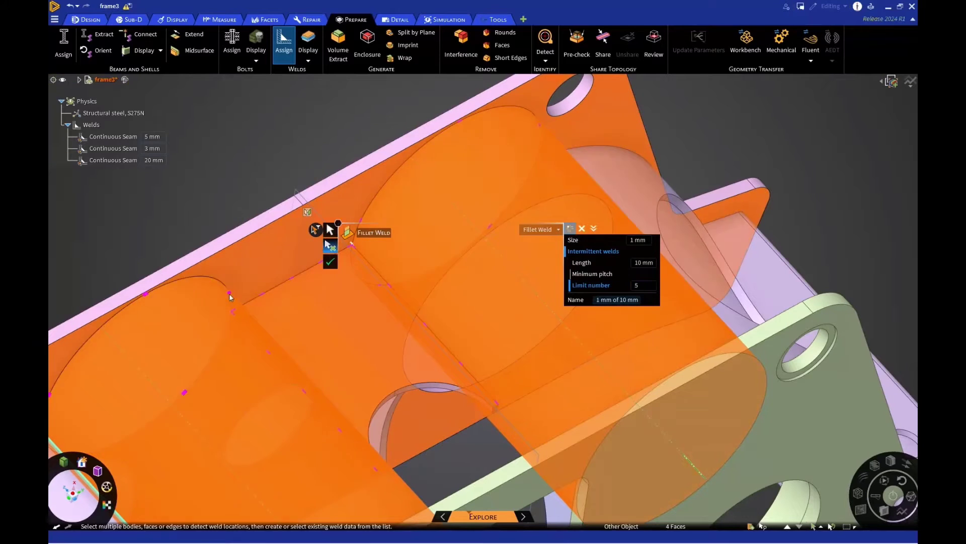
{"action": "left_click", "coordinate": [330, 261]}
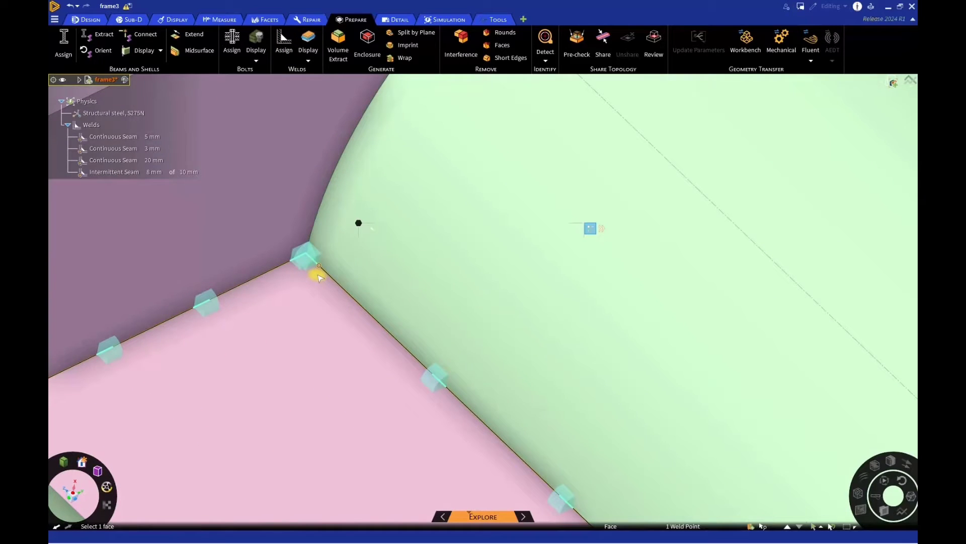
{"action": "key", "text": "m"}
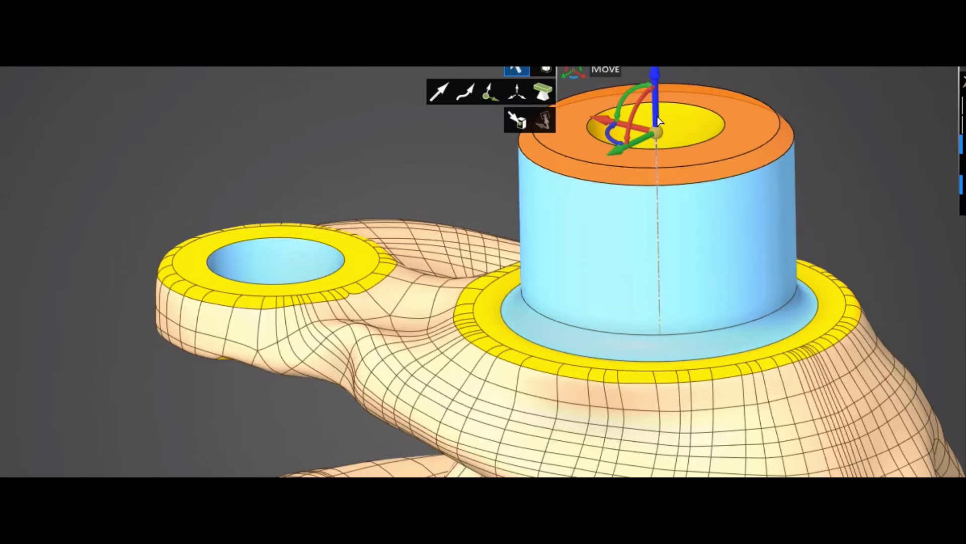
Step: Drag the boss cylinder's top face downward to shorten it
{"action": "left_click_drag", "start_coordinate": [657, 130], "coordinate": [653, 156]}
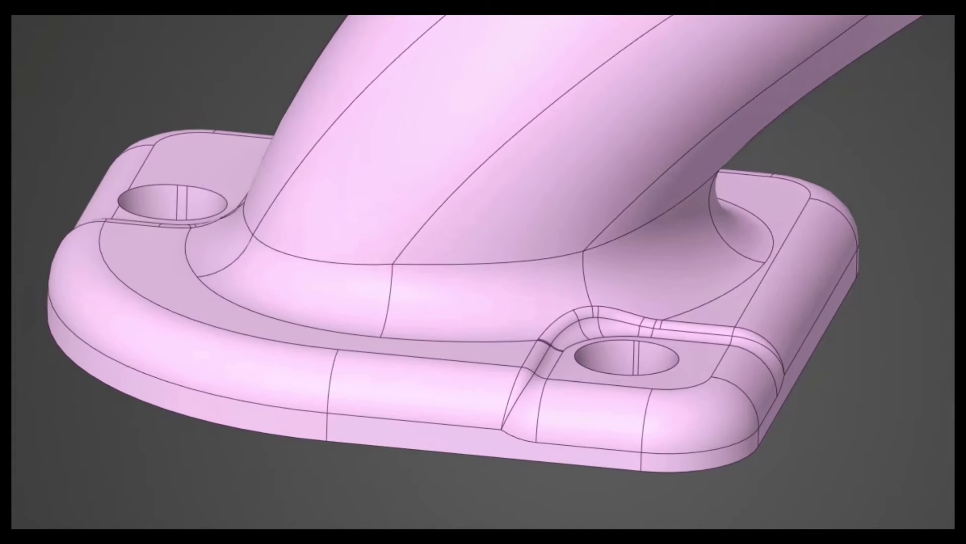
Step: Convert the flange region to SubD and select the faces around both holes
{"action": "left_click", "coordinate": [203, 249]}
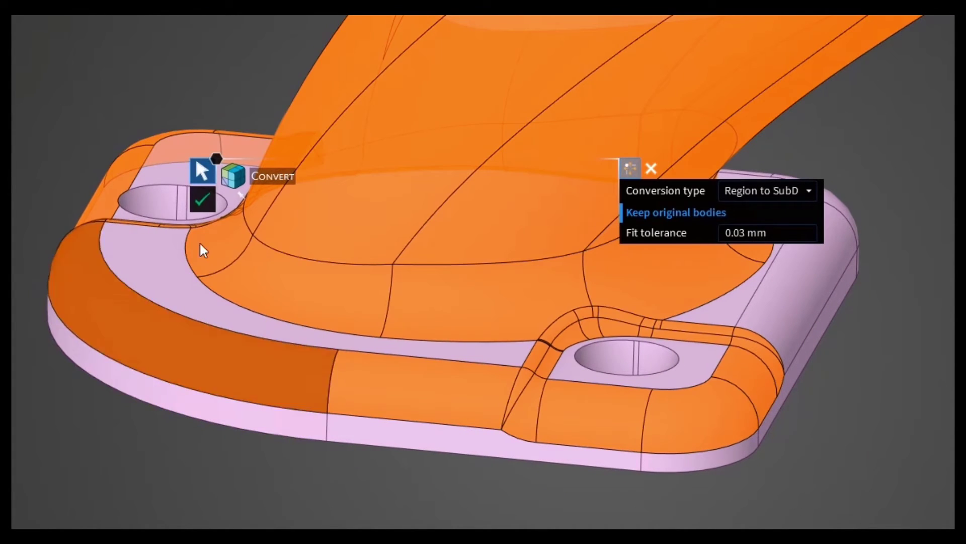
{"action": "left_click", "coordinate": [203, 200]}
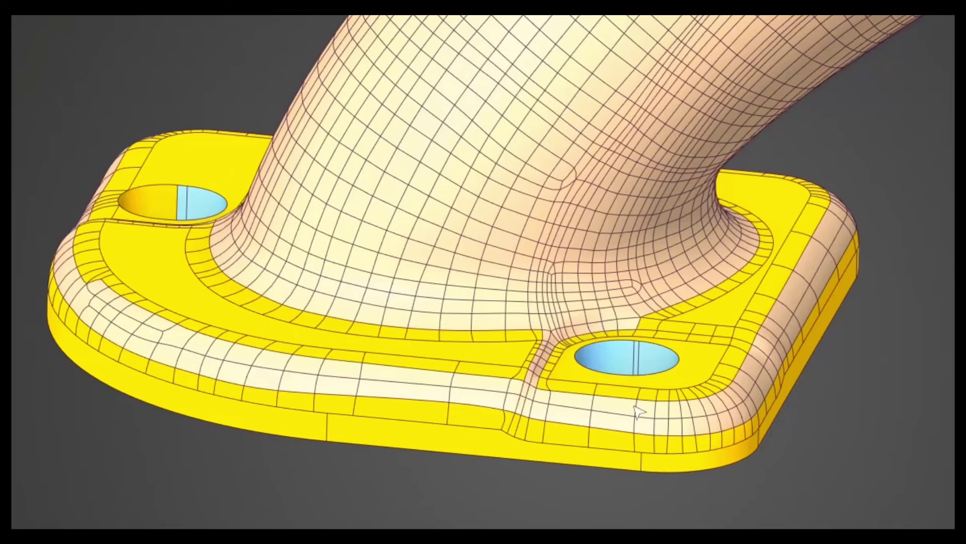
{"action": "left_click", "coordinate": [700, 368]}
{"action": "key", "text": "shift+Up"}
{"action": "key", "text": "shift+Up"}
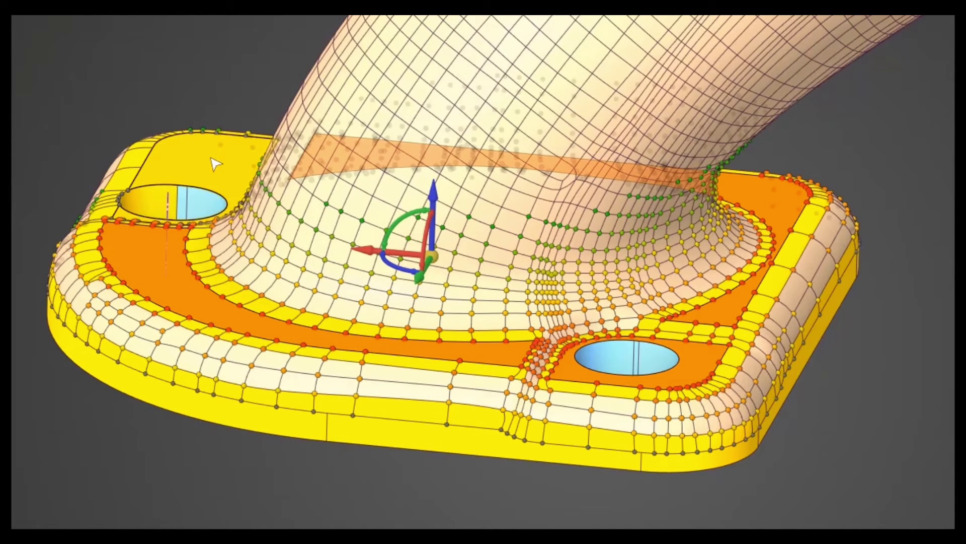
{"action": "left_click", "coordinate": [214, 163], "text": "shift"}
Step: Move the selected flange faces 5 mm along Z and inspect the result
{"action": "left_click", "coordinate": [434, 191]}
{"action": "type", "text": "5"}
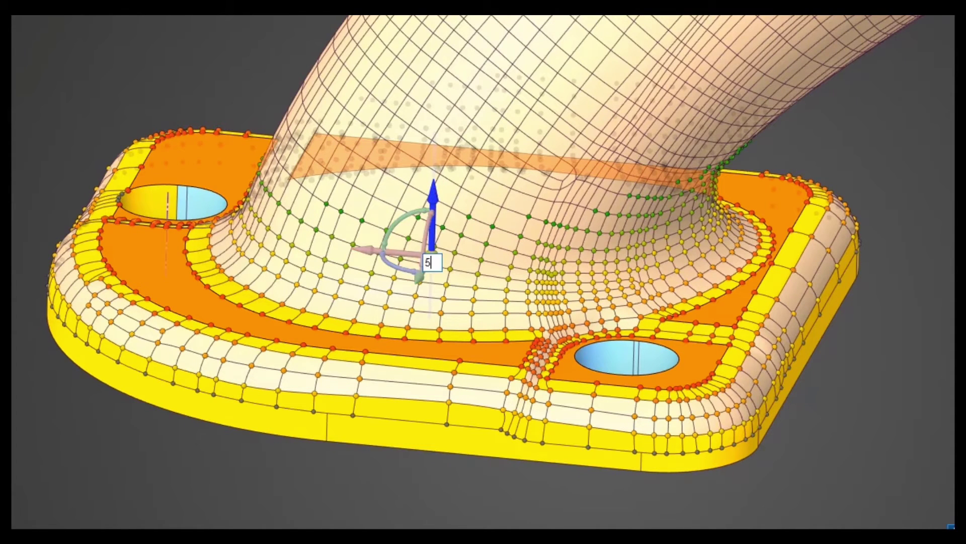
{"action": "key", "text": "Return"}
{"action": "middle_click_drag", "start_coordinate": [436, 147], "coordinate": [464, 156], "text": "shift"}
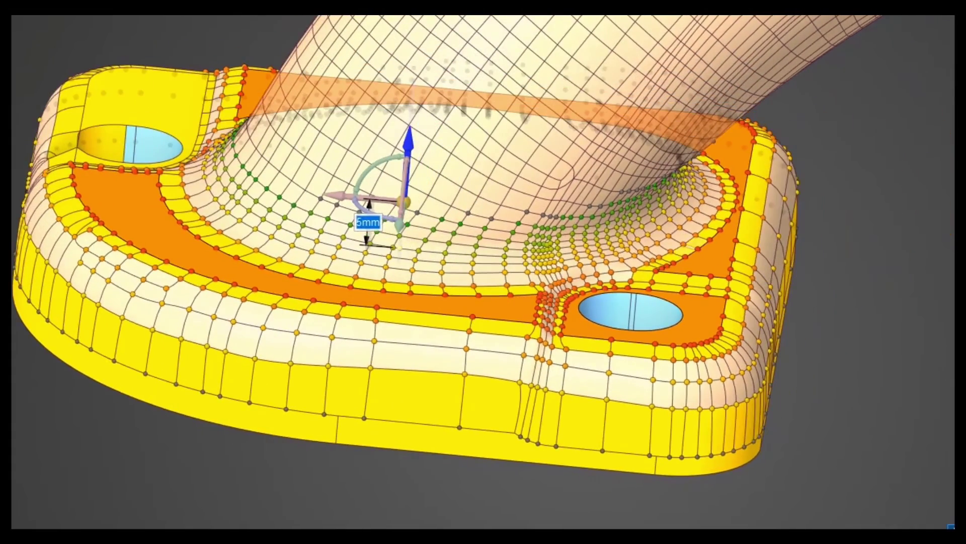